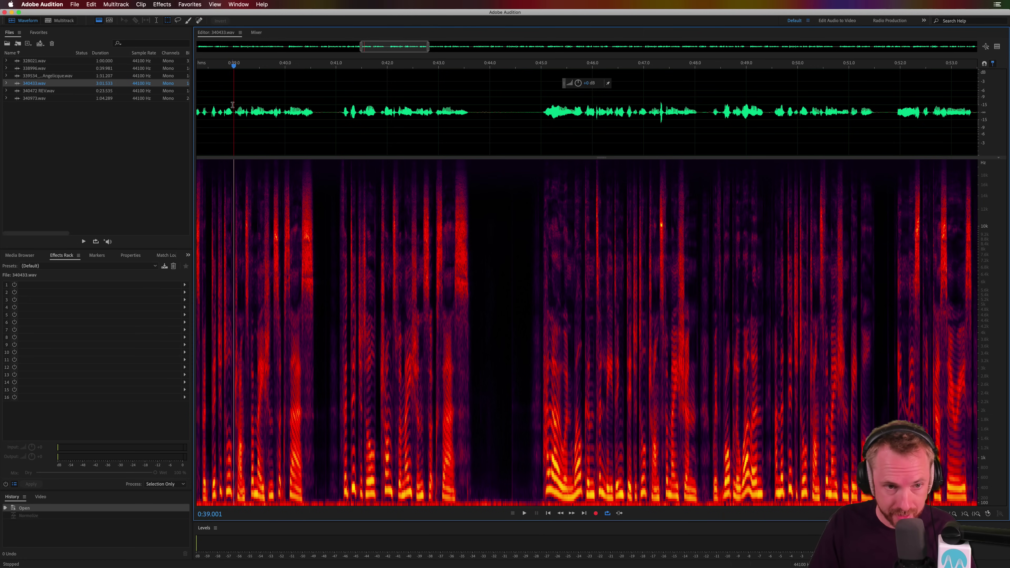
# - Play the recording to hear the pauses, toggling the spectral display off and back on
pyautogui.press('space')
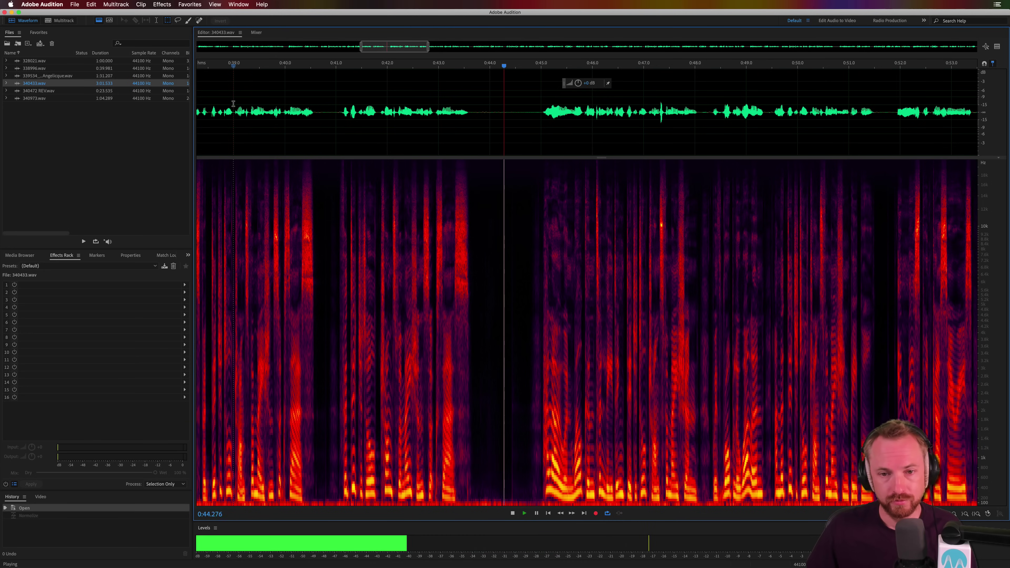
pyautogui.press('space')
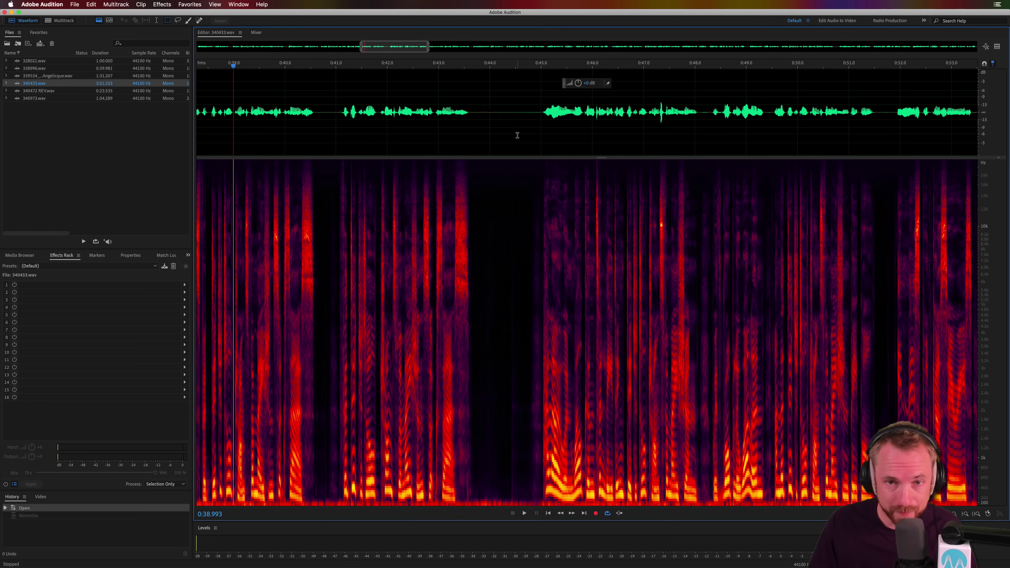
pyautogui.click(100, 21)
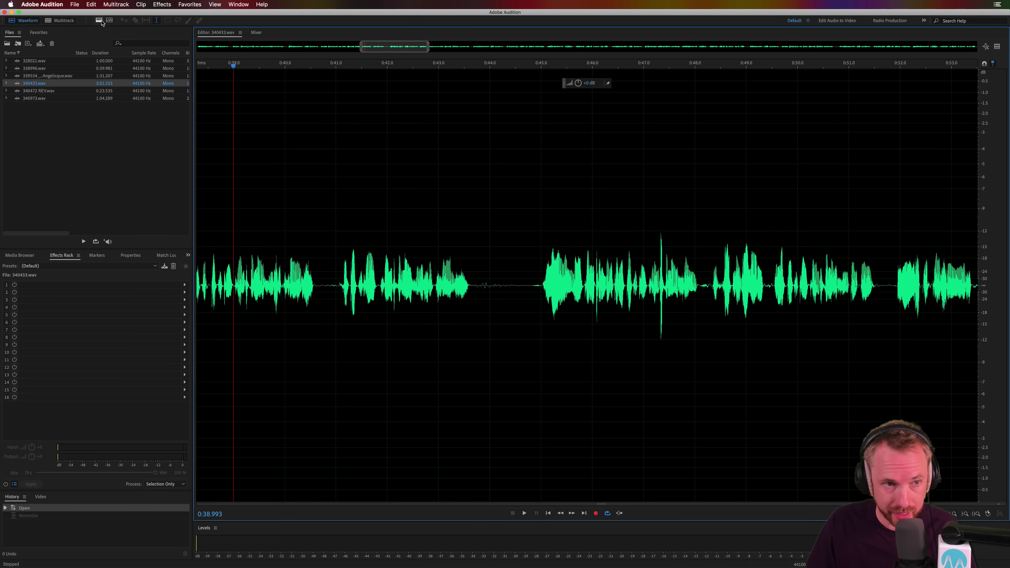
pyautogui.click(101, 21)
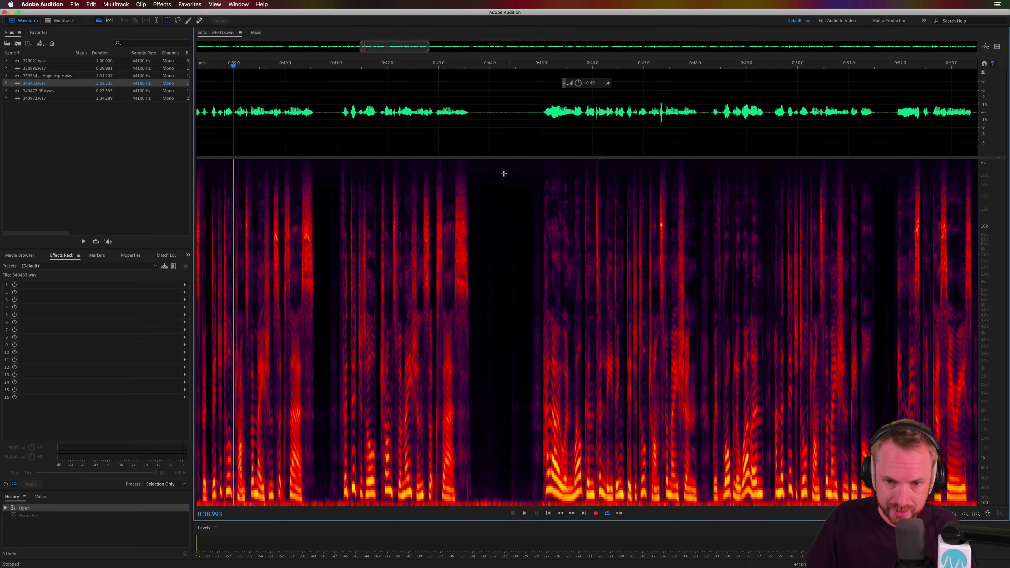
# - Normalize the pause from about 0:43.7 to 0:45.0 to -3 dB via Favorites
pyautogui.moveTo(474, 114); pyautogui.dragTo(541, 112)
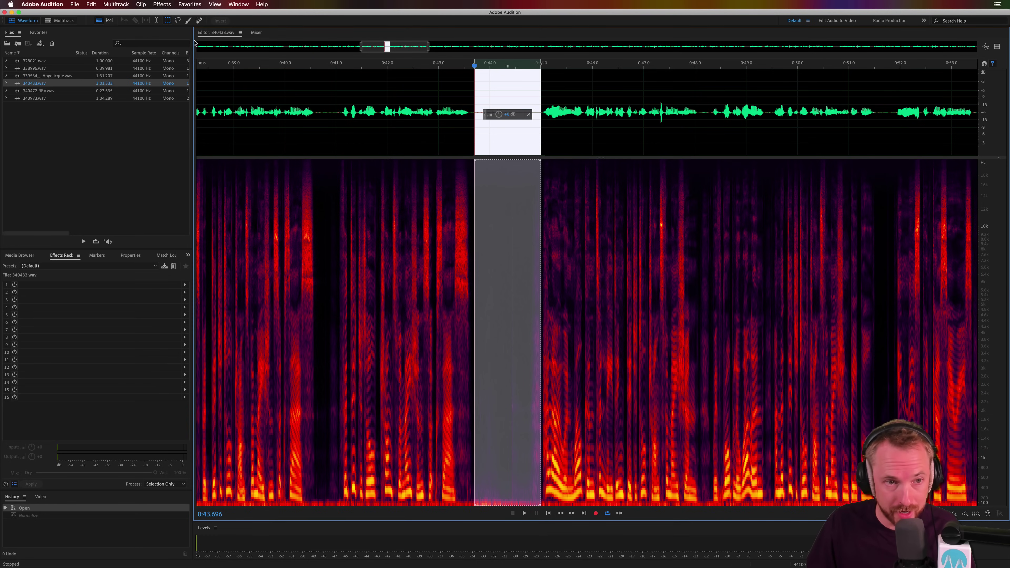
pyautogui.click(186, 5)
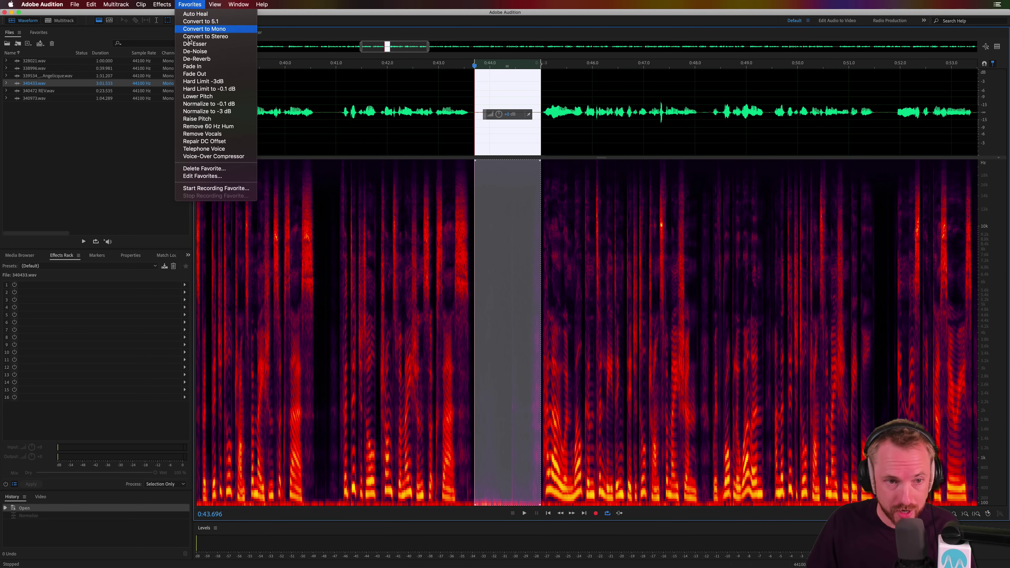
pyautogui.click(215, 111)
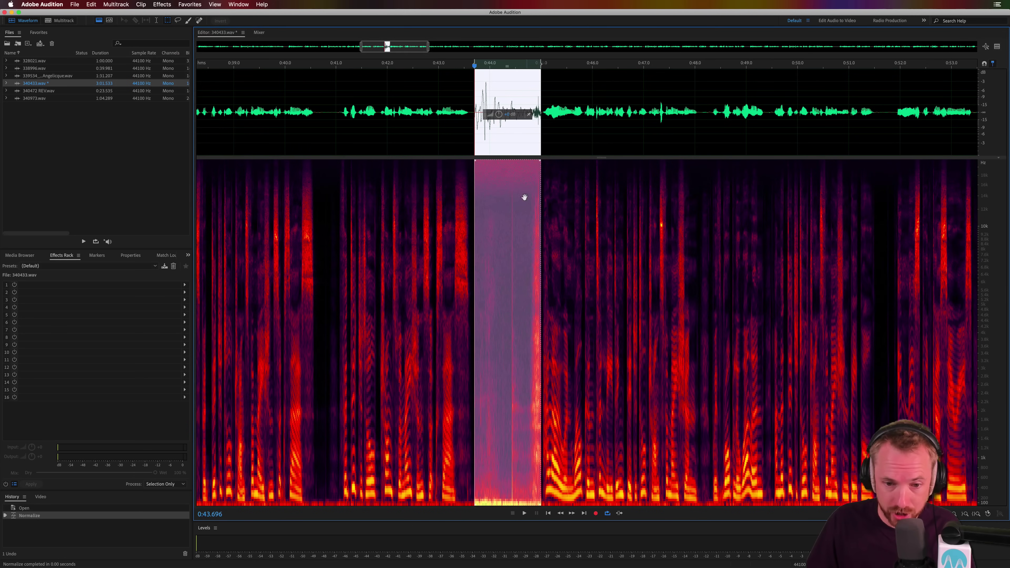
# - Play the boosted pause to hear its background noise, then undo the normalize
pyautogui.click(579, 204)
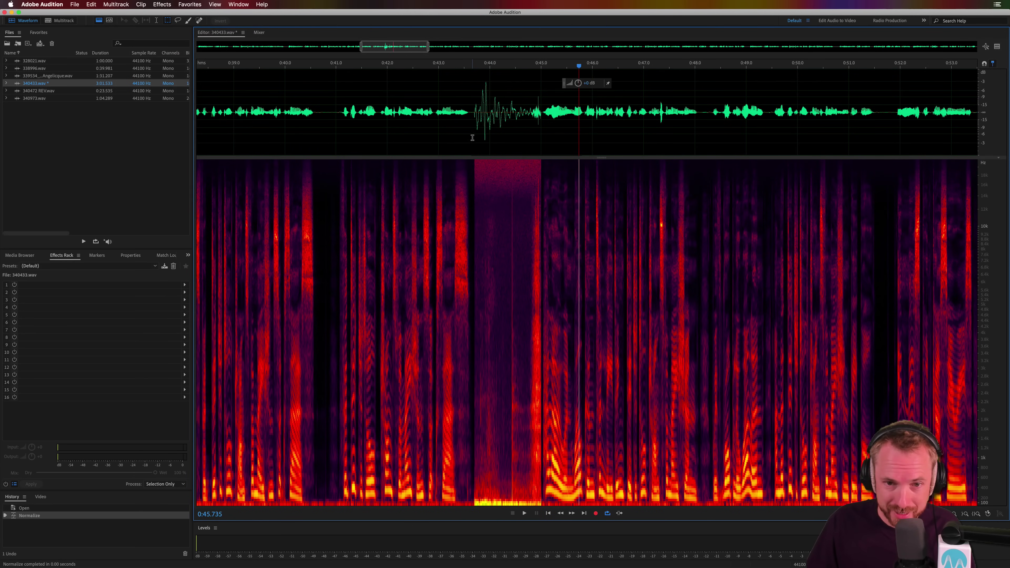
pyautogui.moveTo(472, 138); pyautogui.dragTo(541, 131)
pyautogui.press('space')
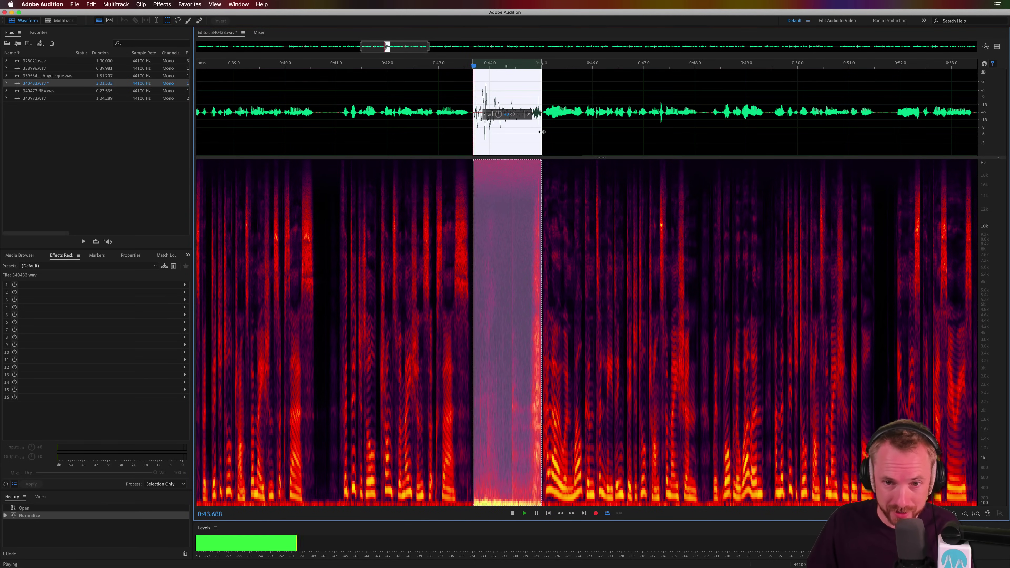
pyautogui.press('space')
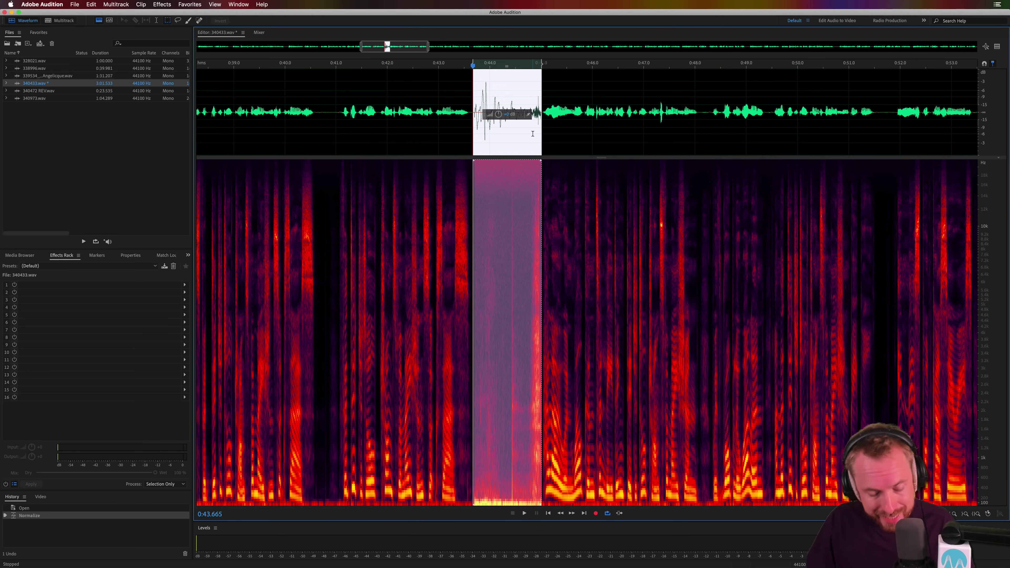
pyautogui.press('super+z')
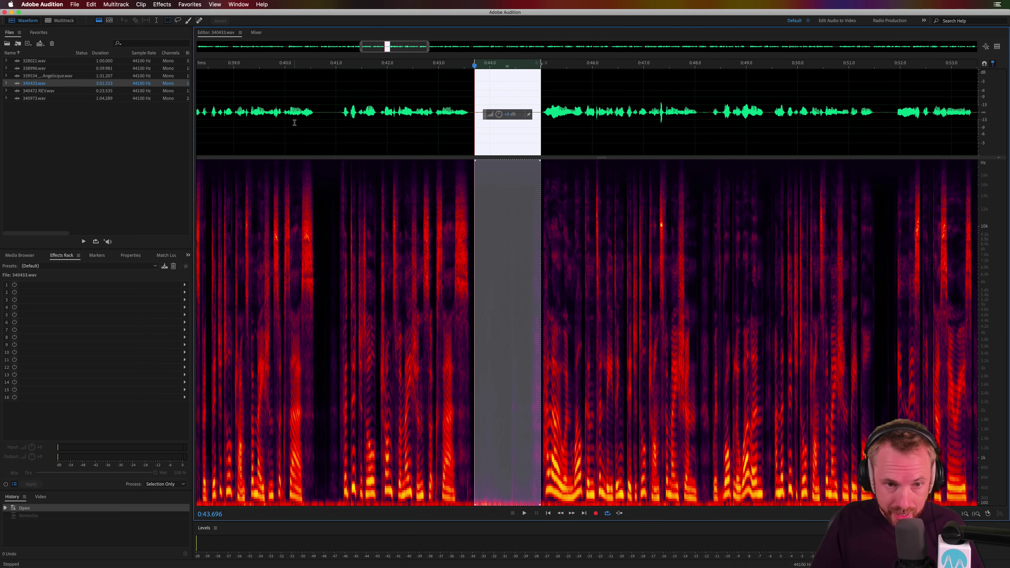
# - Scan amplitude statistics for 0:38.5–0:51.9, giving -30.05 dB total RMS and -29.59 LUFS
pyautogui.moveTo(206, 122); pyautogui.dragTo(882, 123)
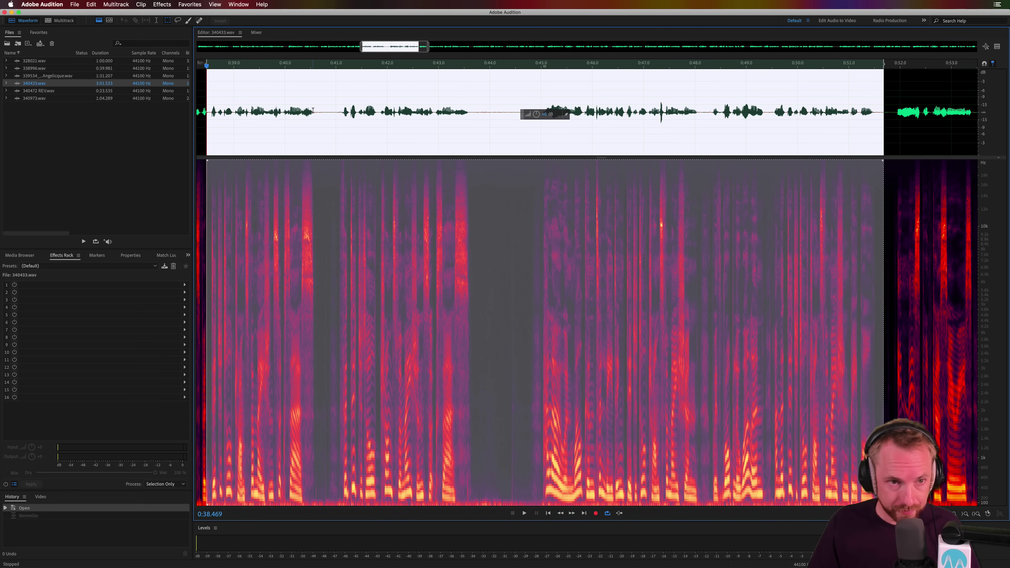
pyautogui.click(239, 5)
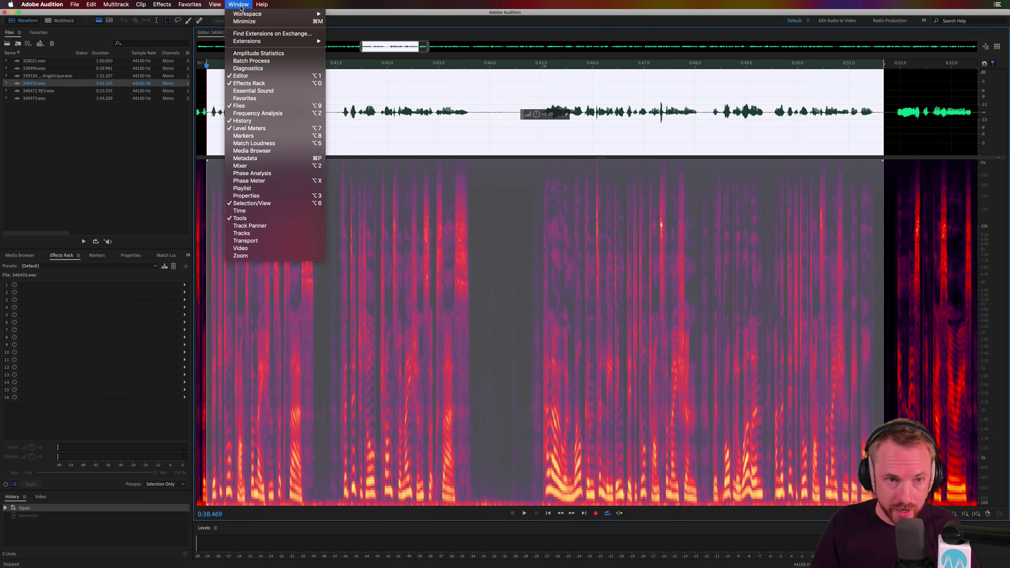
pyautogui.click(254, 53)
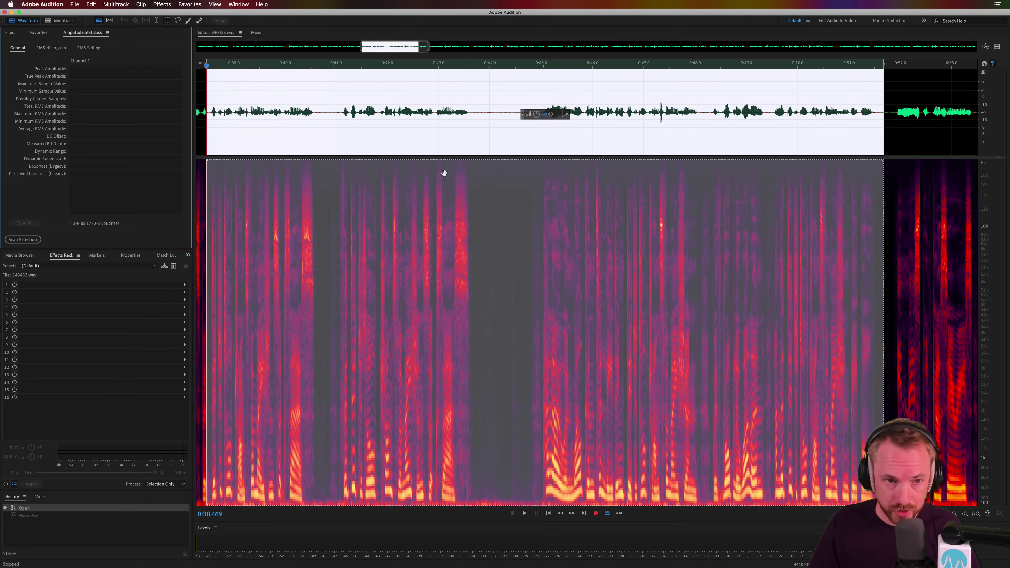
pyautogui.click(28, 239)
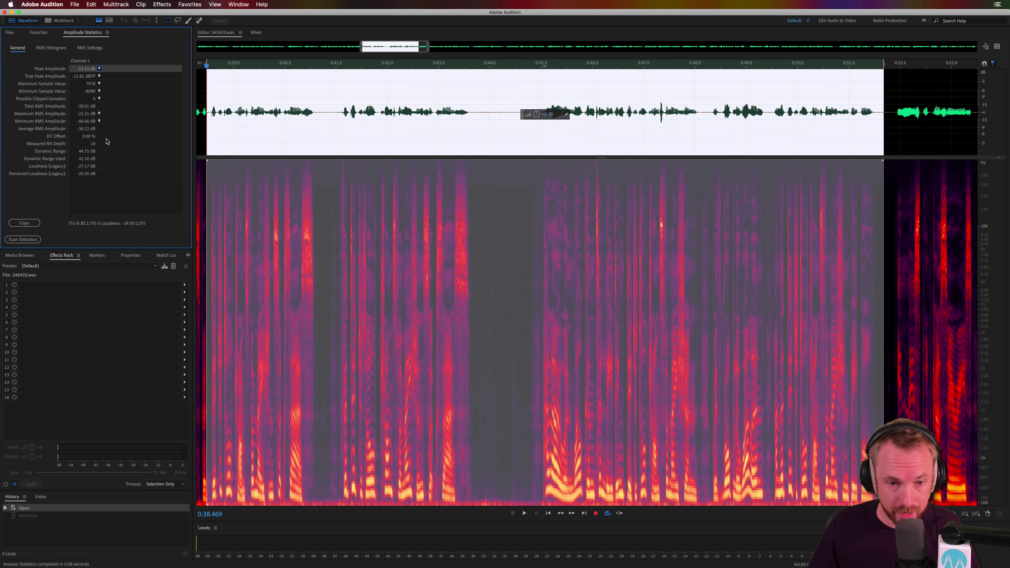
# - Open Dynamics on the selection, reset it to the (Default) preset, and enable AutoGate
pyautogui.click(166, 5)
pyautogui.moveTo(194, 97)
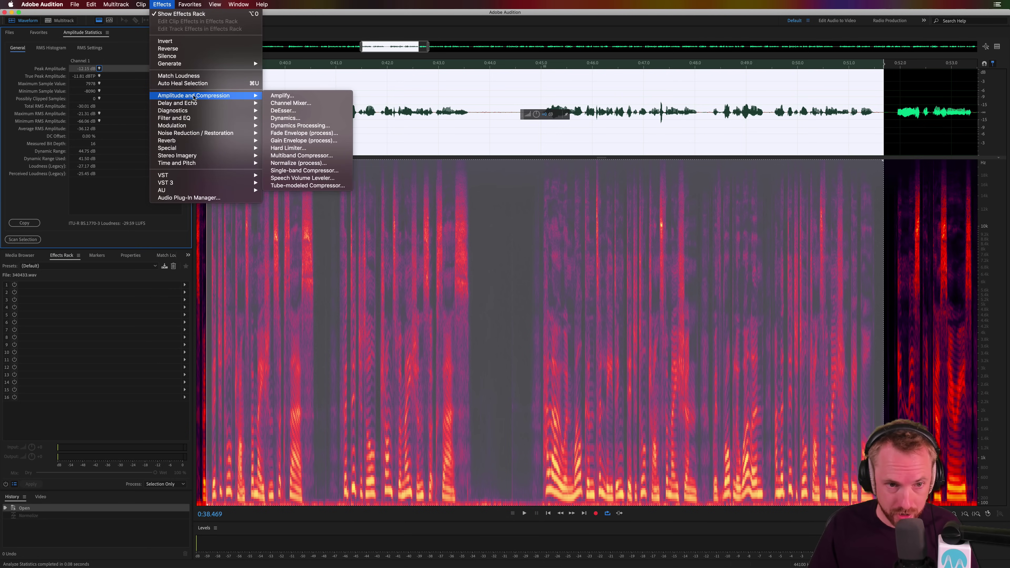
pyautogui.click(285, 118)
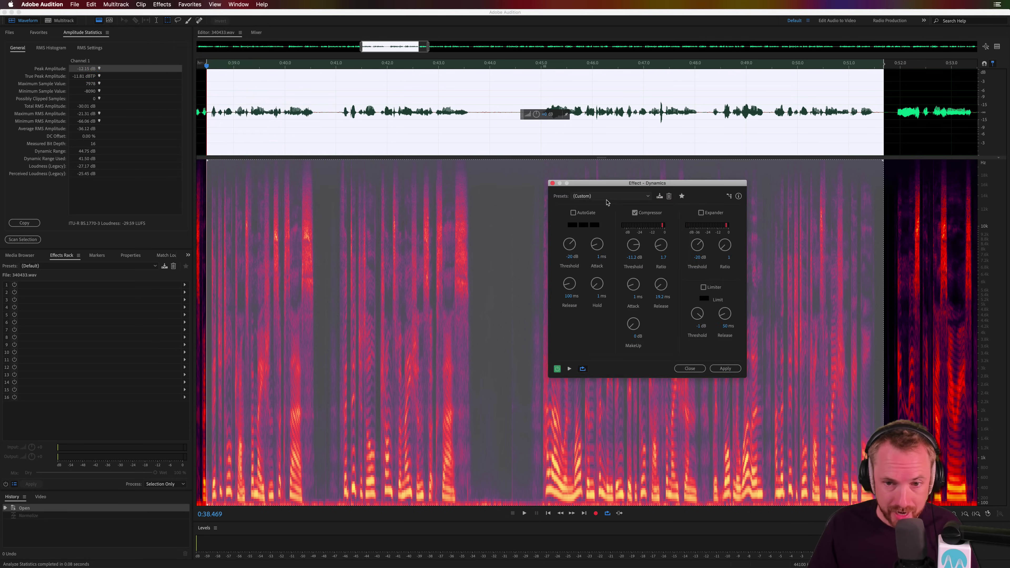
pyautogui.click(607, 196)
pyautogui.click(603, 199)
pyautogui.moveTo(601, 185); pyautogui.dragTo(428, 186)
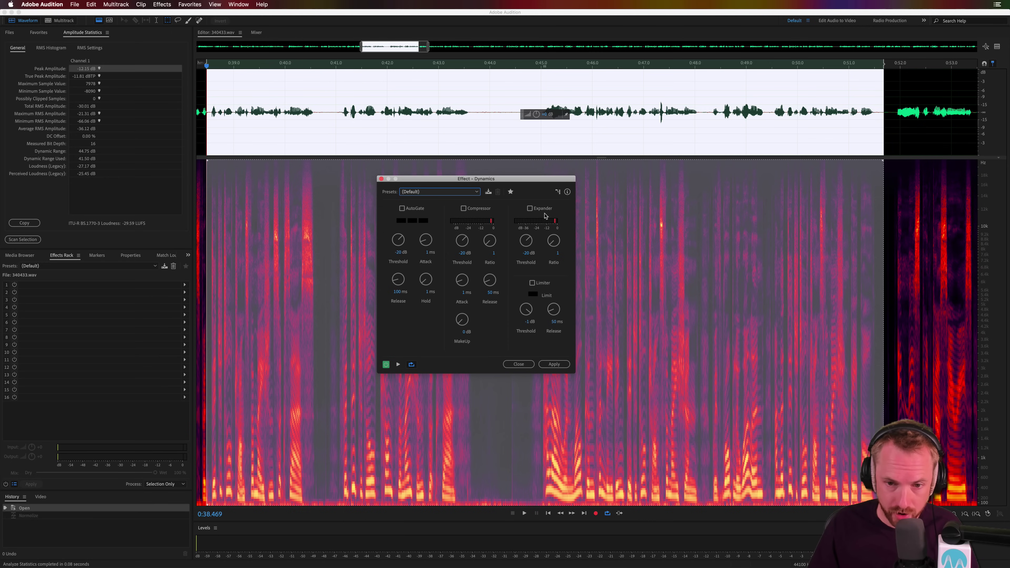
pyautogui.click(410, 209)
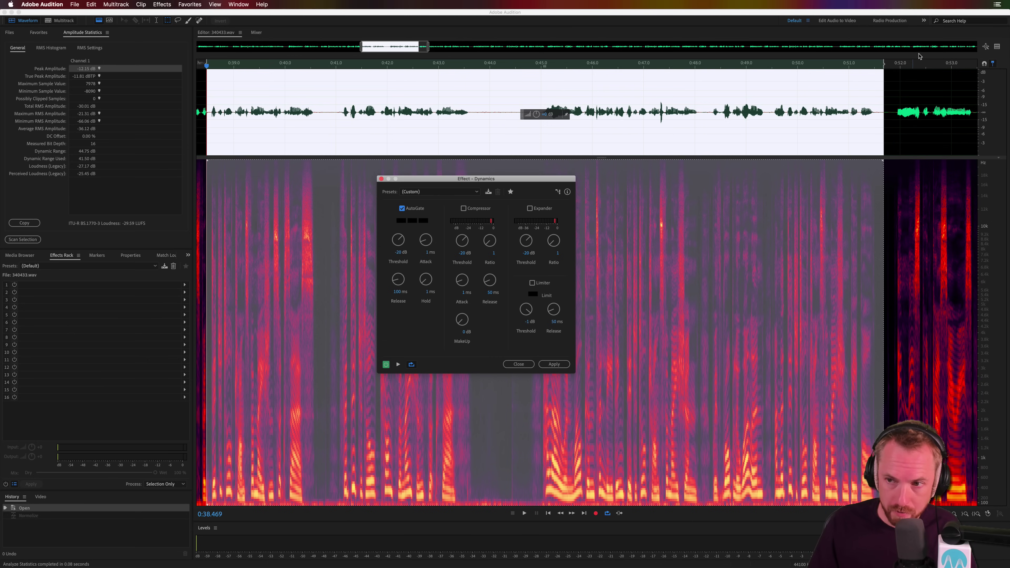
pyautogui.click(998, 48)
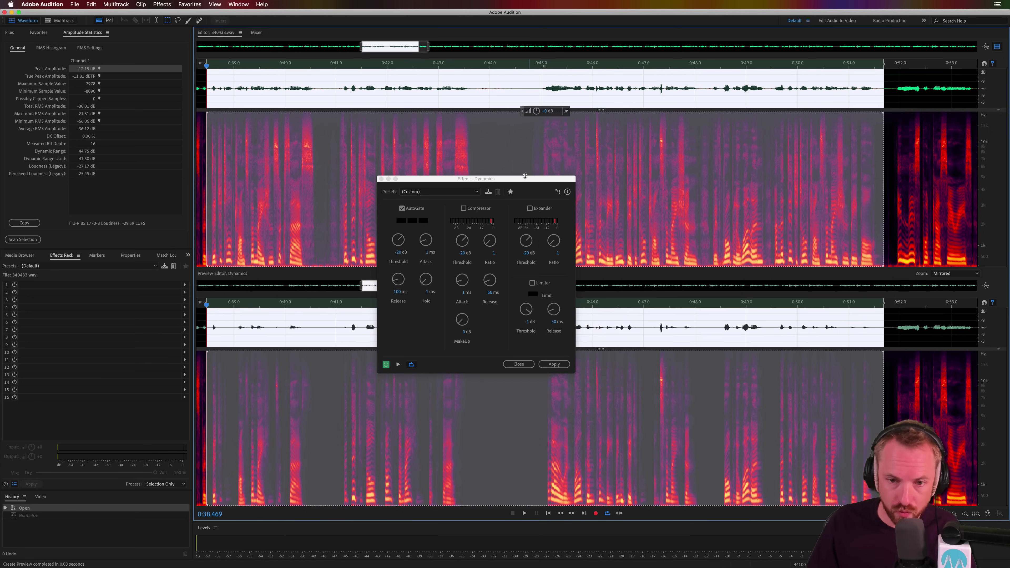
pyautogui.moveTo(523, 180); pyautogui.dragTo(702, 160)
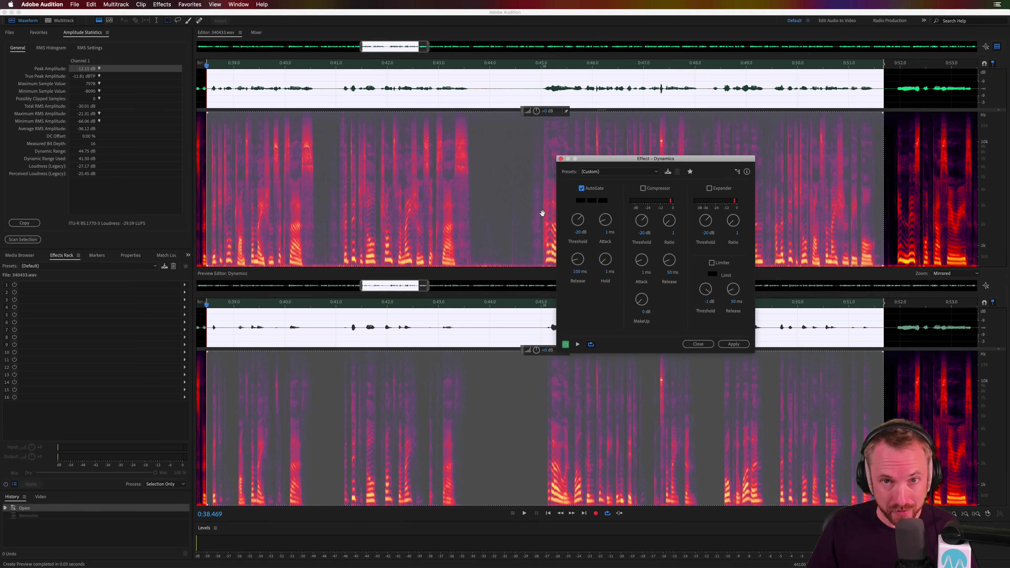
pyautogui.press('space')
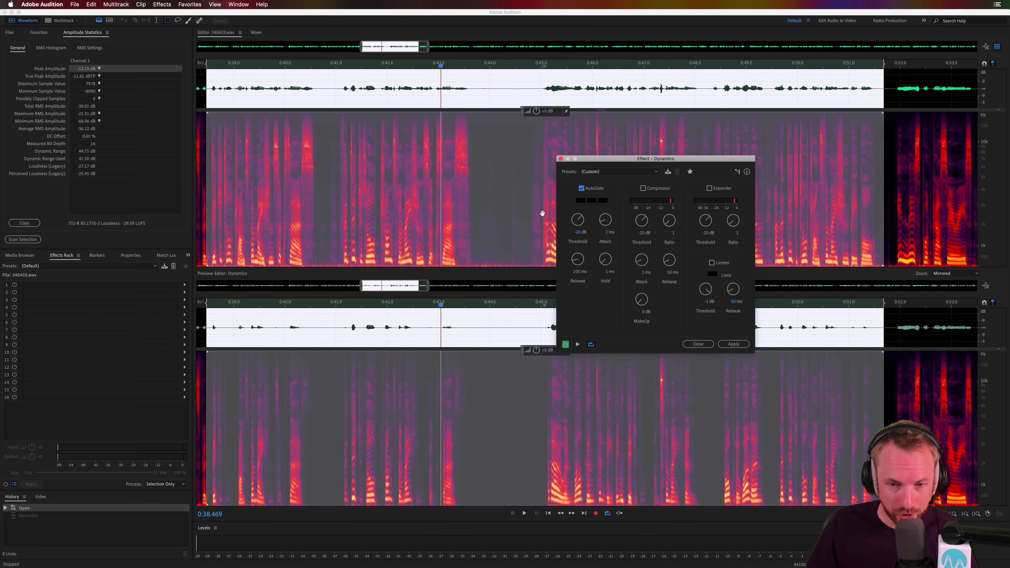
pyautogui.press('space')
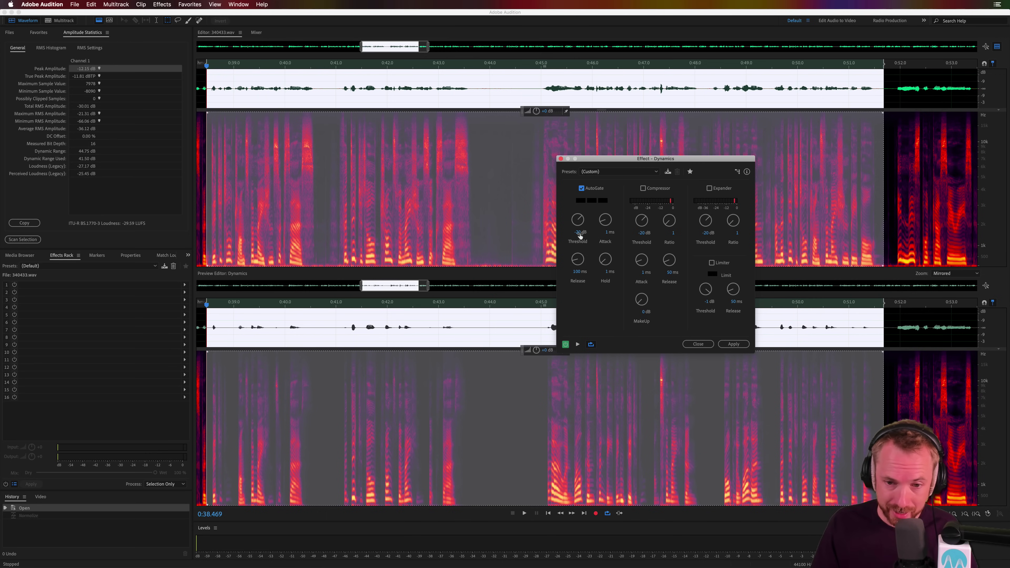
# - Set the AutoGate threshold to -36 dB and play the preview of the gated speech
pyautogui.click(574, 232)
pyautogui.write('-')
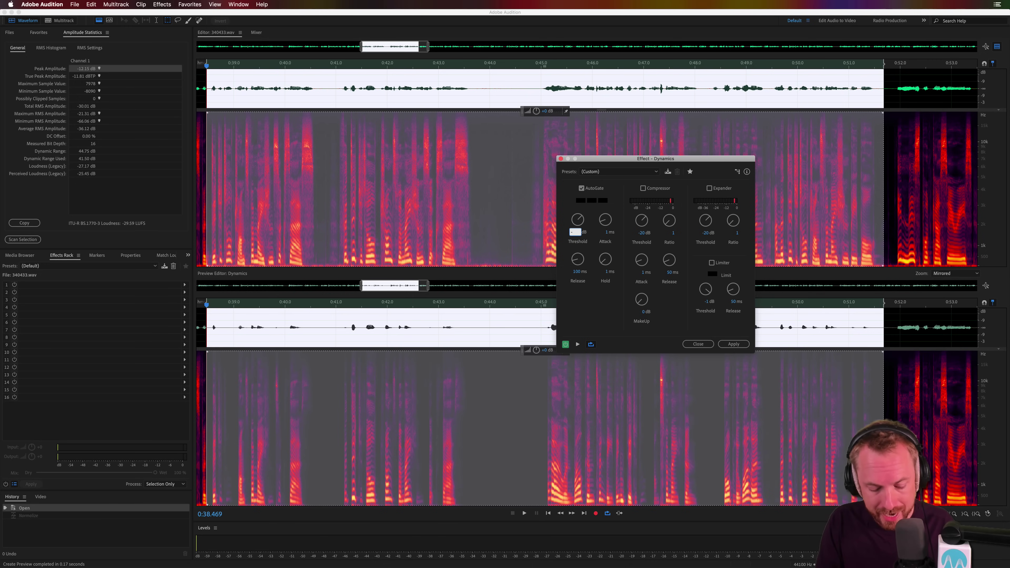
pyautogui.write('36')
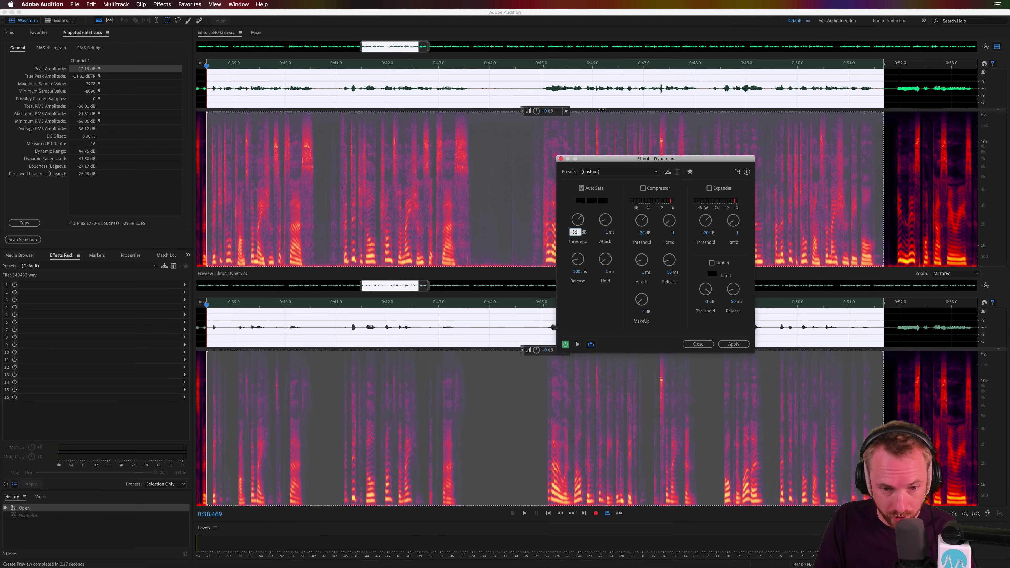
pyautogui.press('Return')
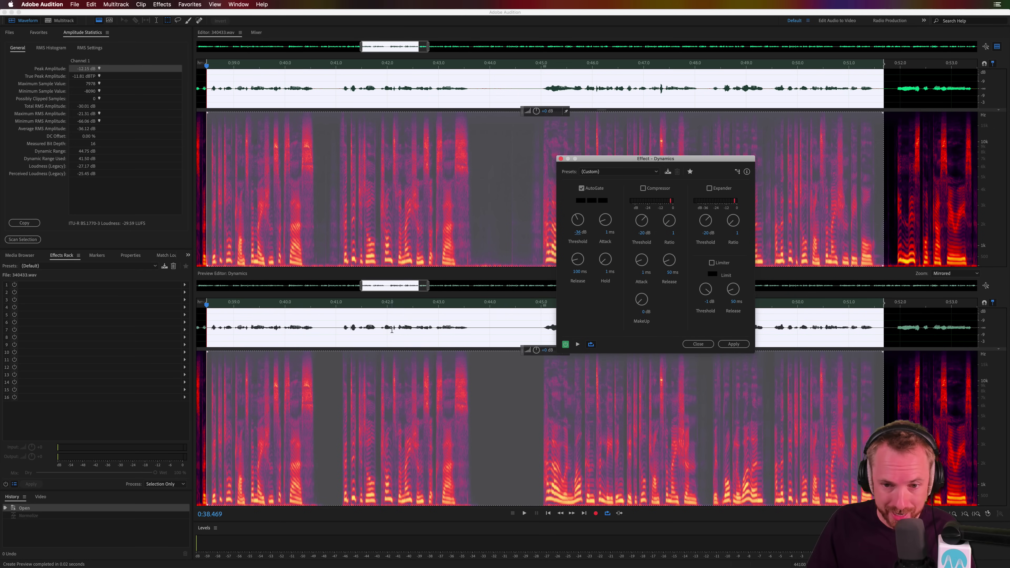
pyautogui.press('space')
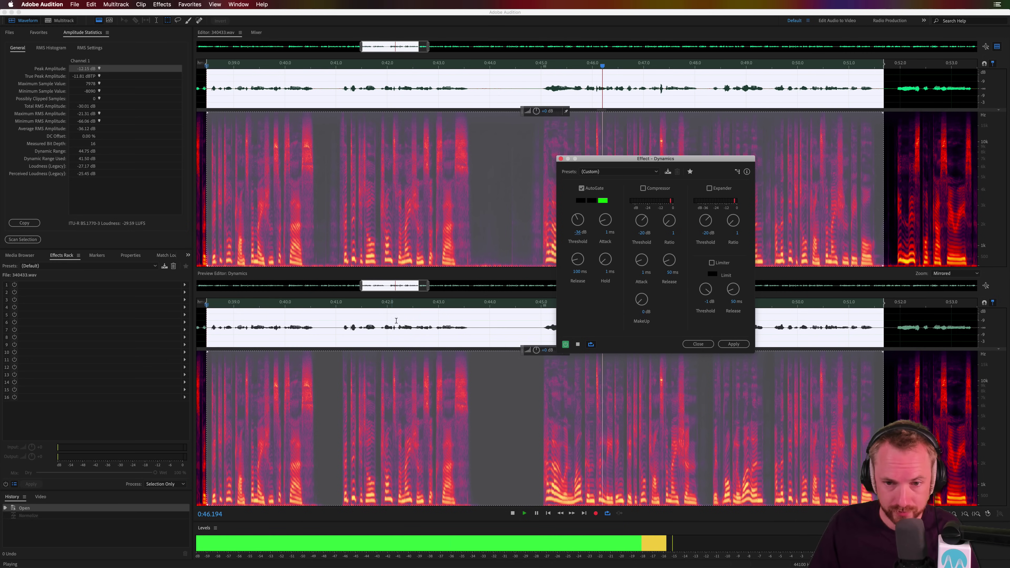
pyautogui.press('space')
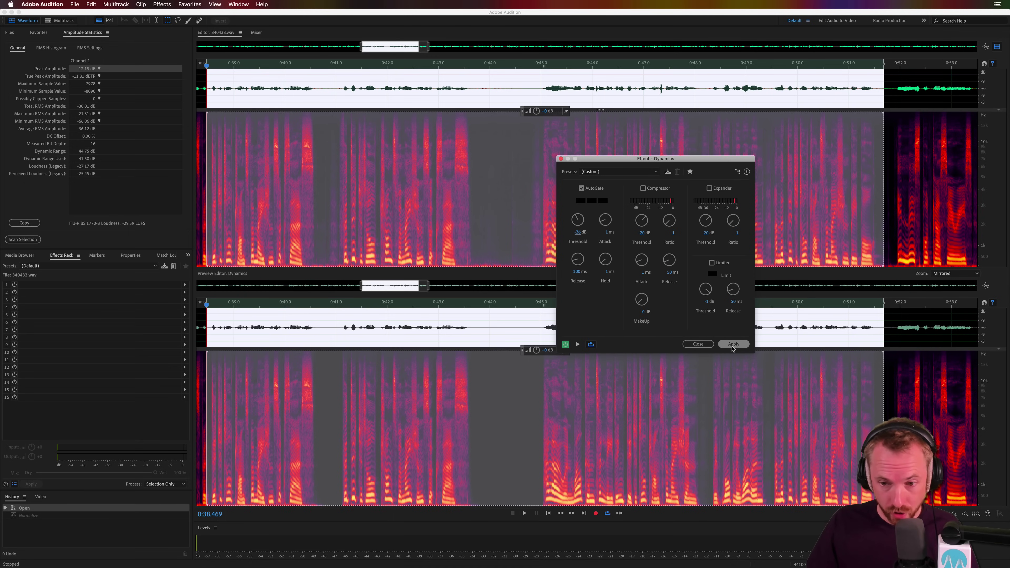
# - Apply the Dynamics AutoGate, close the before/after preview, and clear the time selection
pyautogui.click(733, 345)
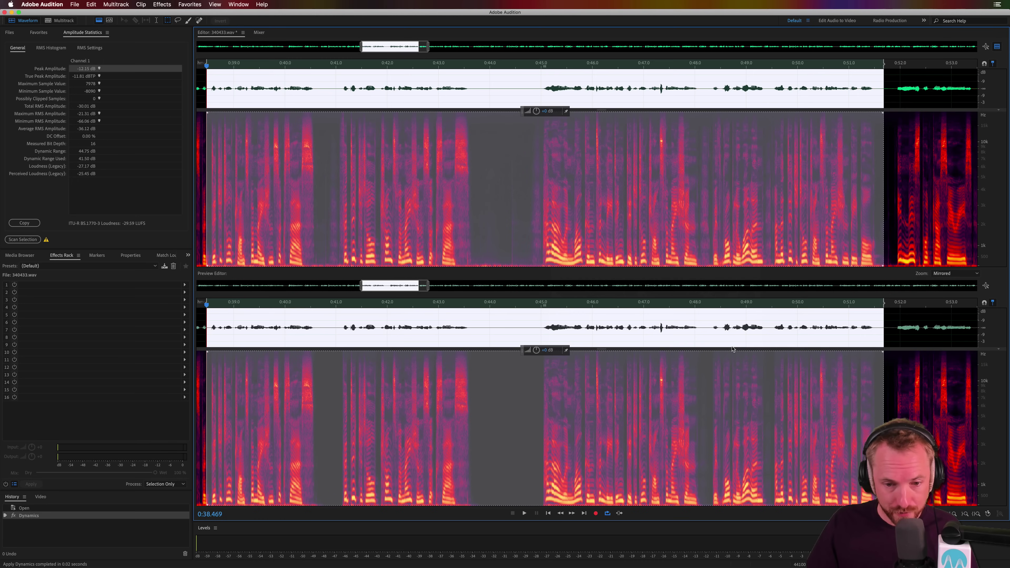
pyautogui.click(997, 46)
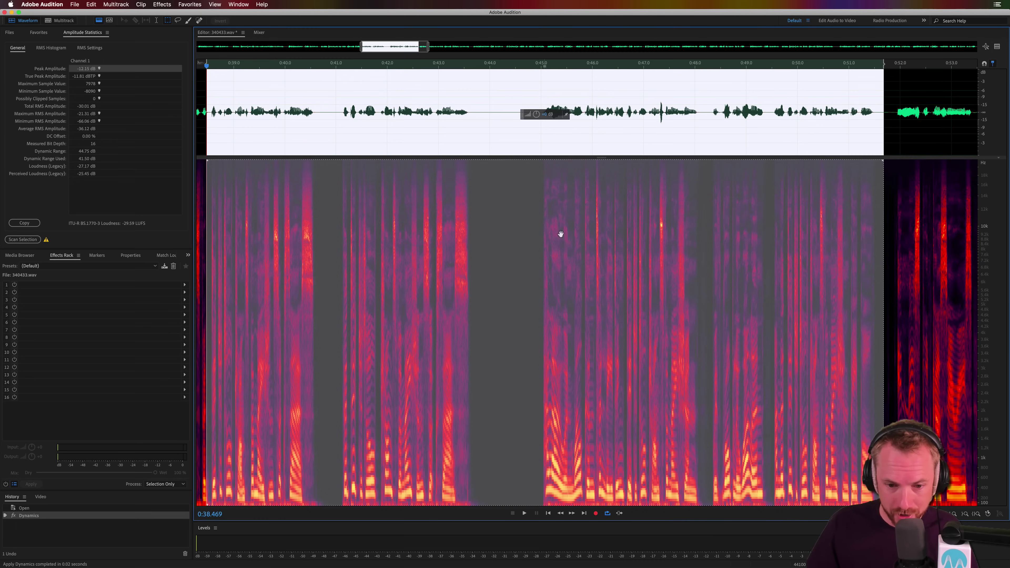
pyautogui.click(473, 124)
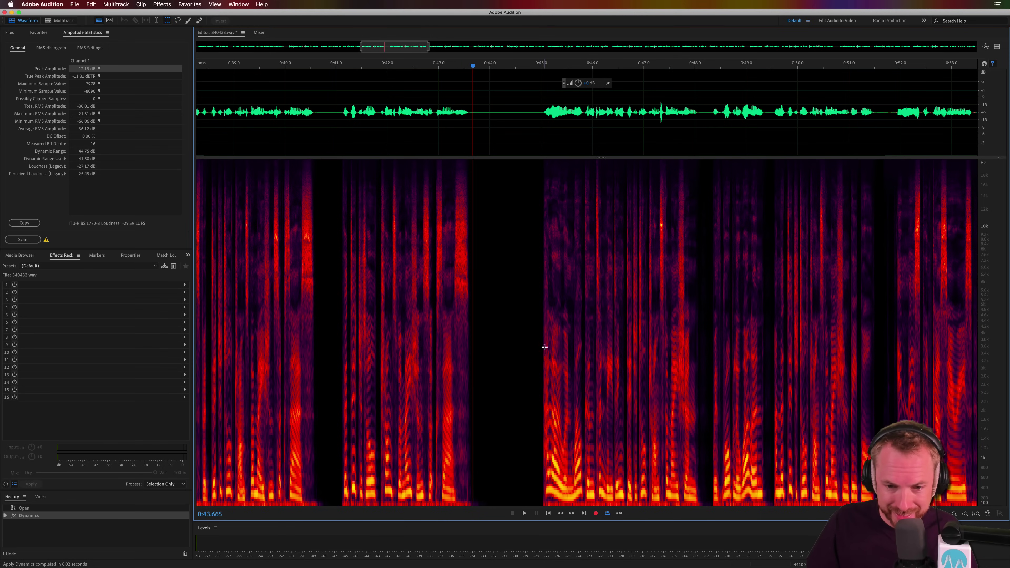